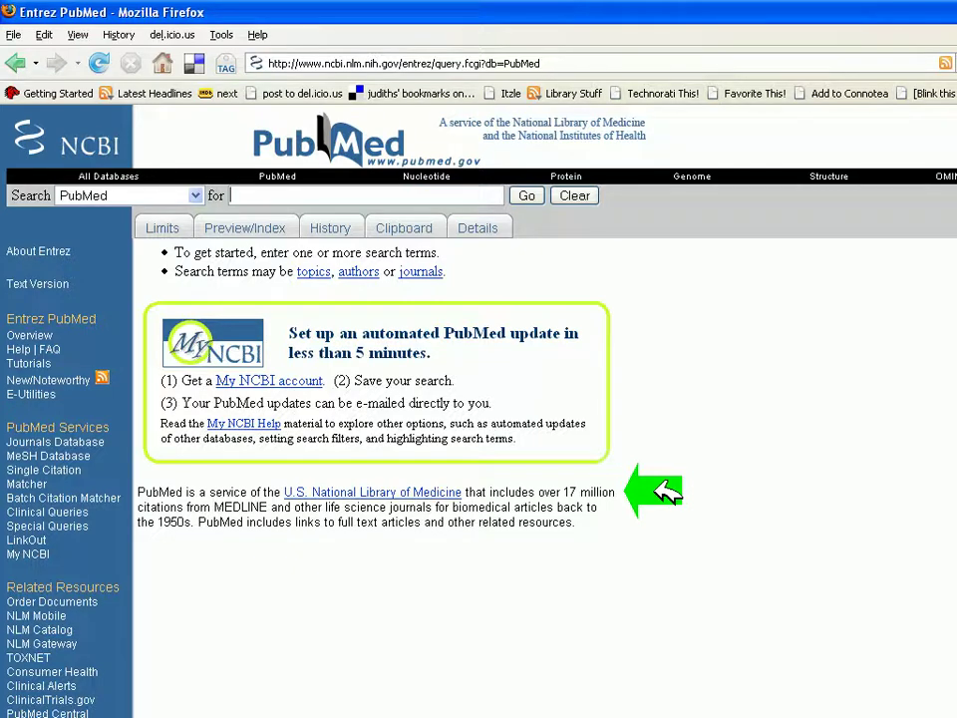
Search PubMed for migraine [mesh], returning 15155 citations.
type("migraine [m")
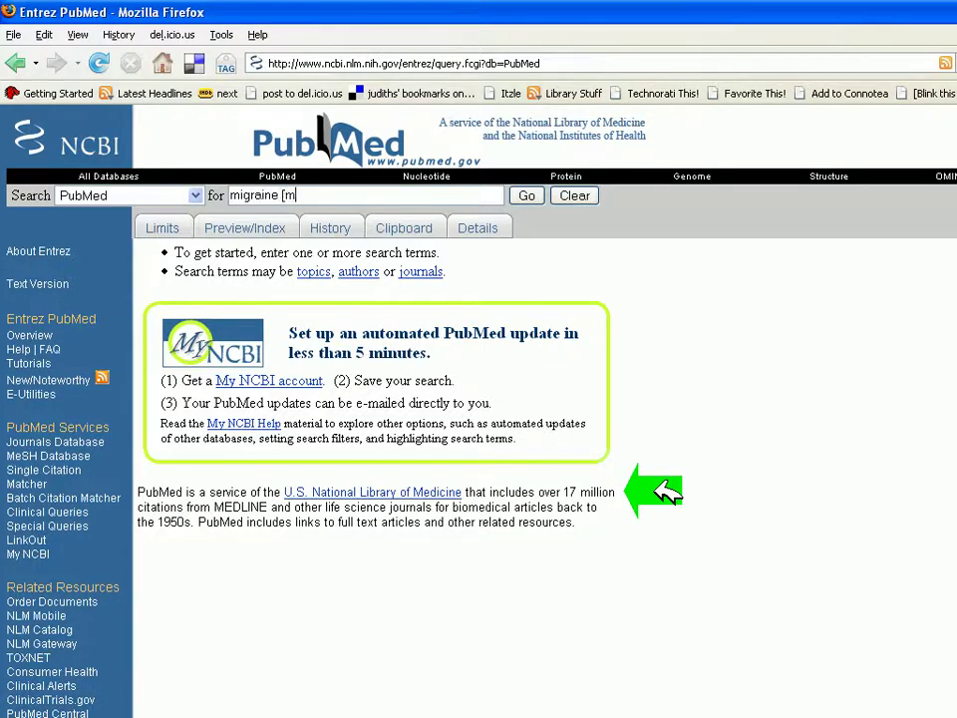
type("esh]")
left_click(528, 195)
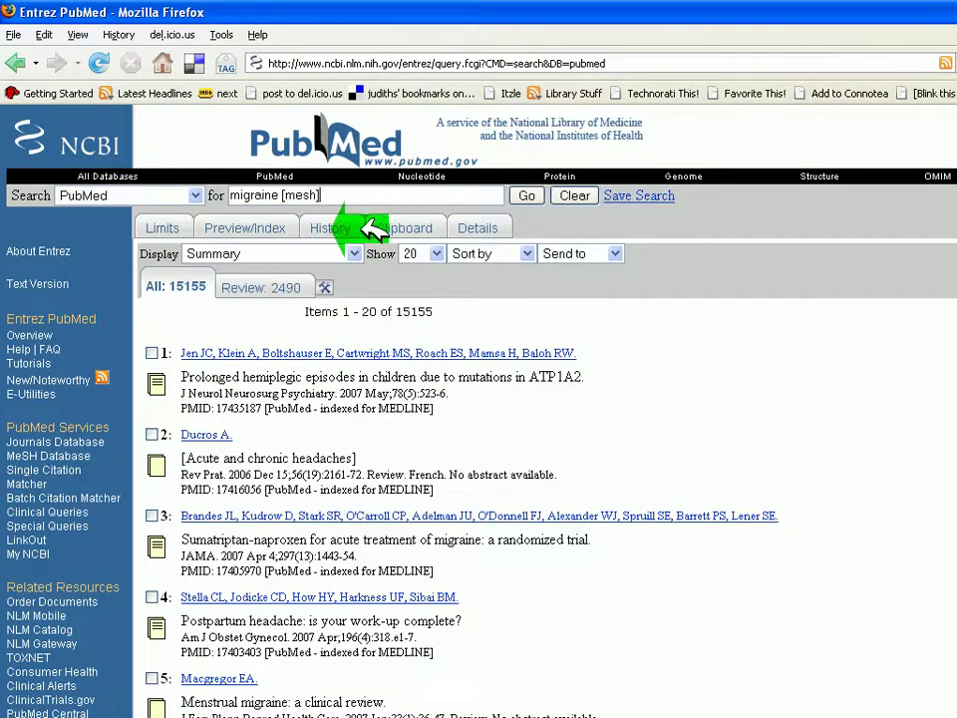
View search #1's Details, translated to "migraine disorders"[MeSH Terms], and select the query text for replacement.
left_click(337, 229)
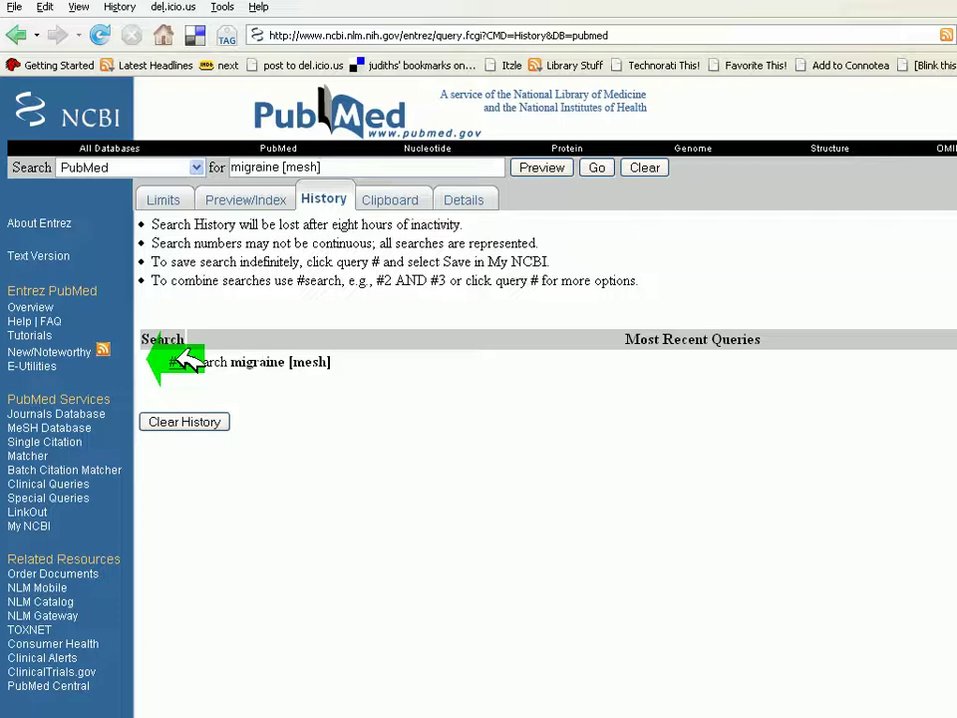
left_click(186, 361)
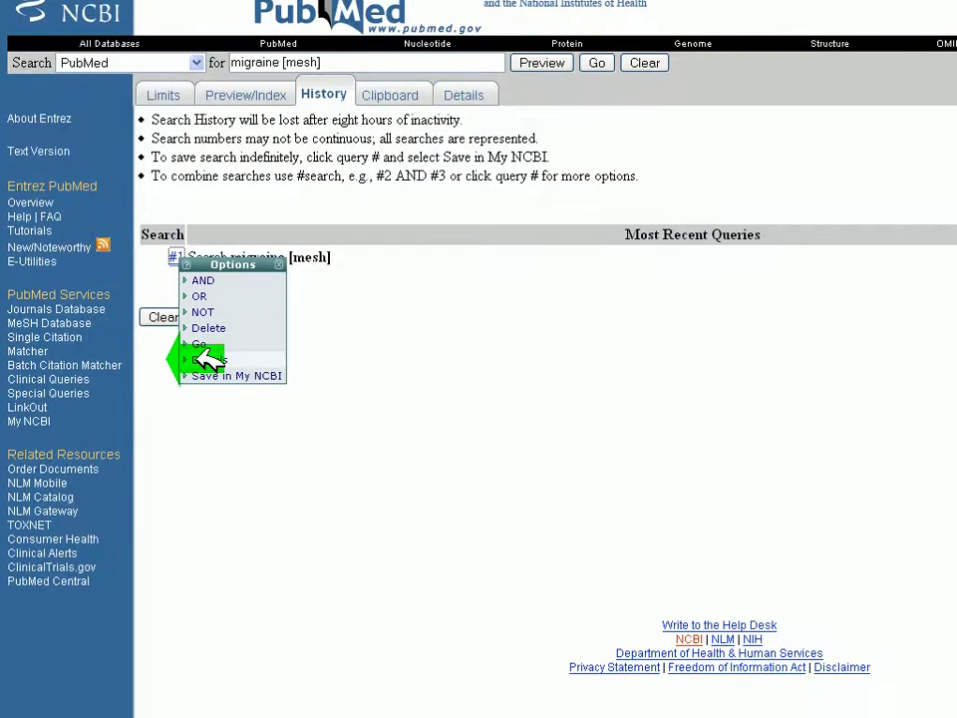
left_click(207, 360)
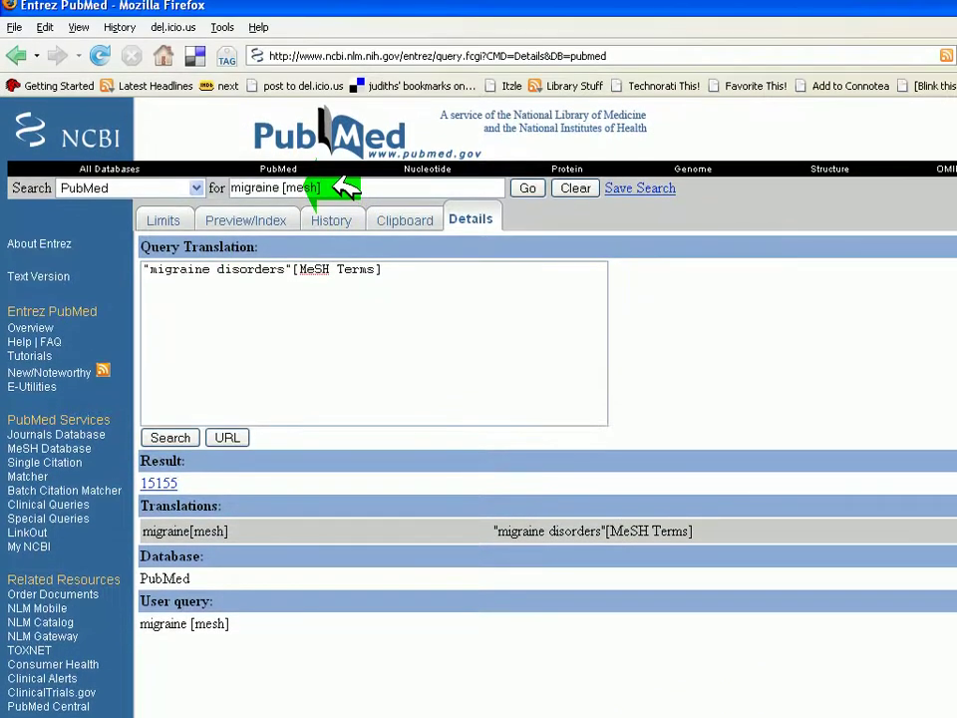
left_click_drag(338, 121, 127, 81)
Run acupuncture [mesh] and check its Details: acupuncture OR acupuncture therapy MeSH terms, 10373 results.
key("Delete")
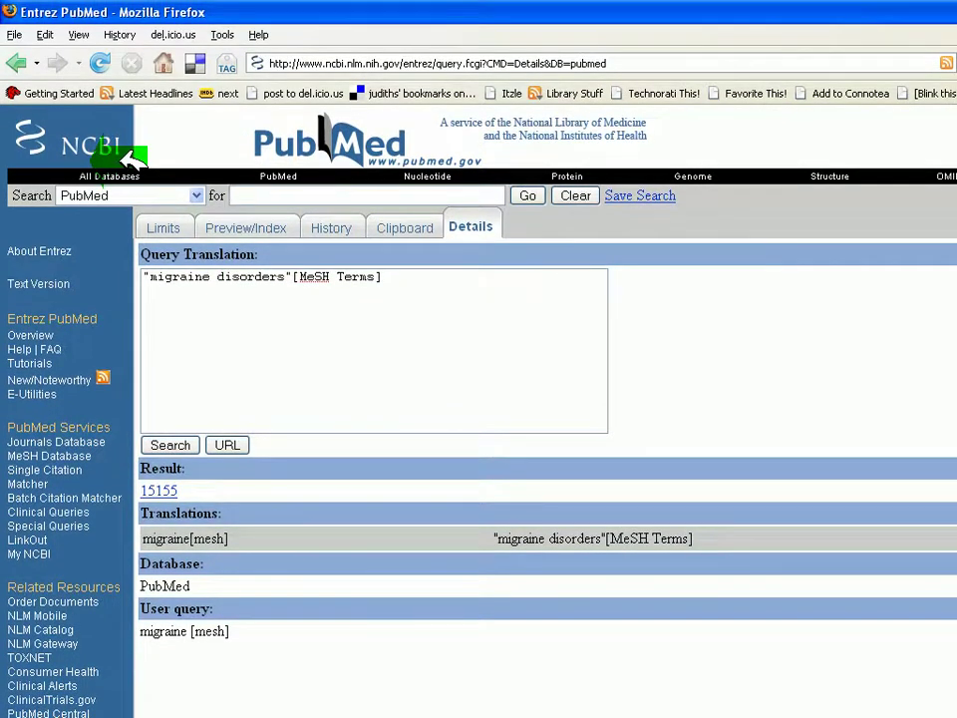
type("acupuncture [mesh]")
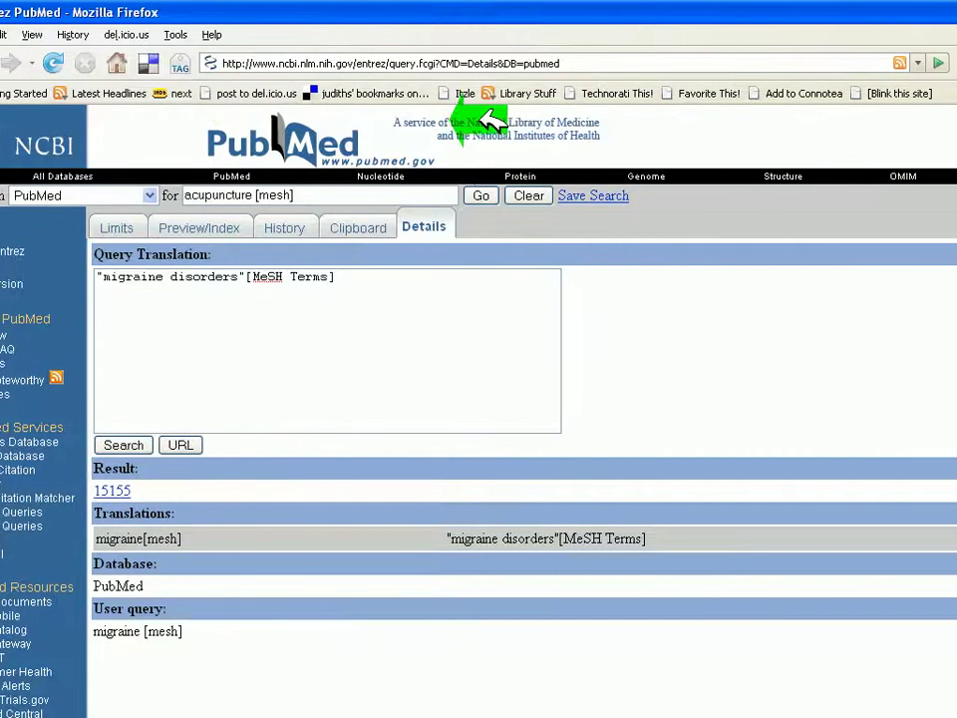
left_click(486, 195)
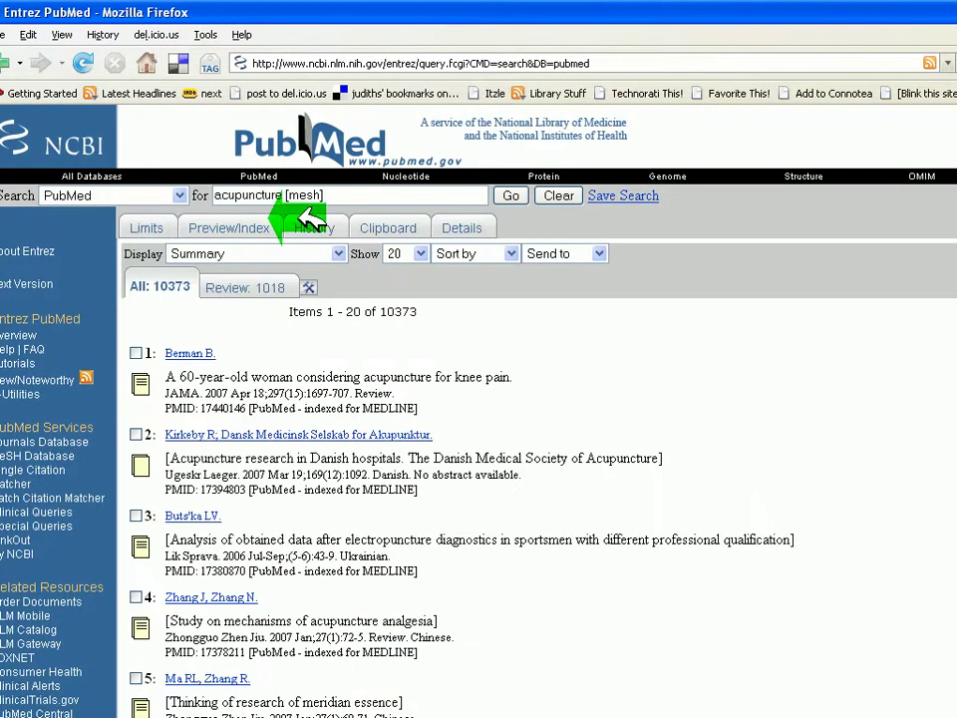
left_click(315, 226)
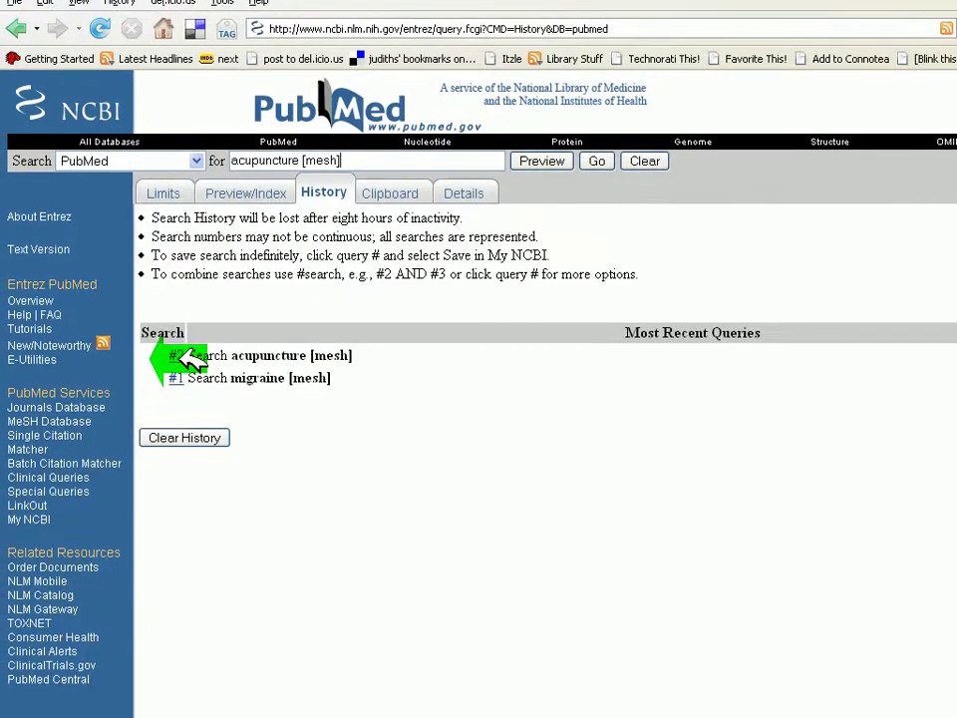
left_click(183, 357)
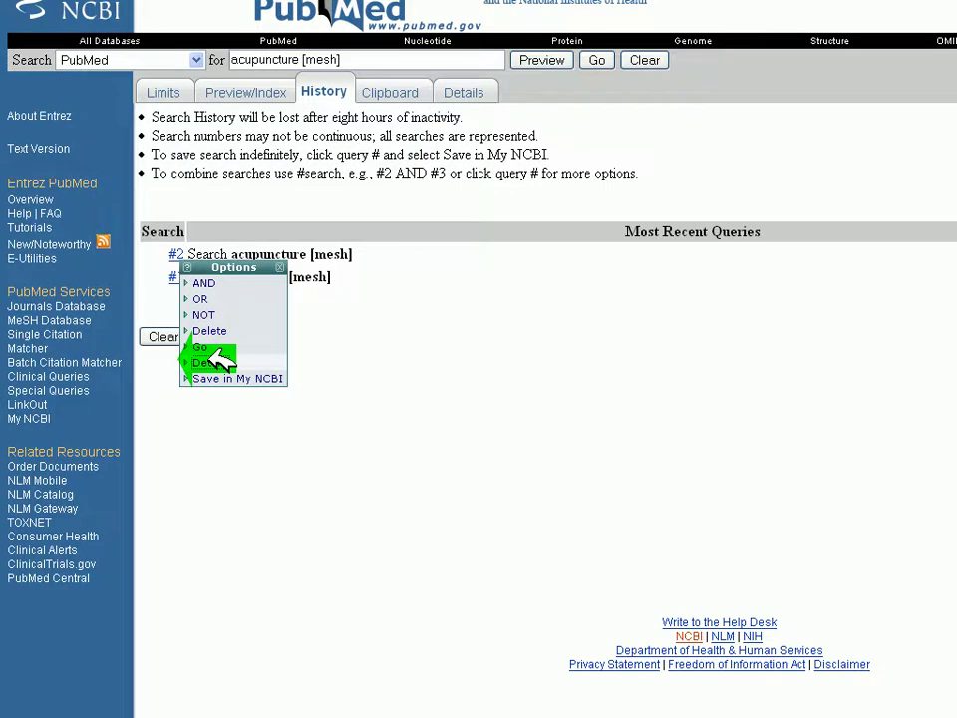
left_click(211, 362)
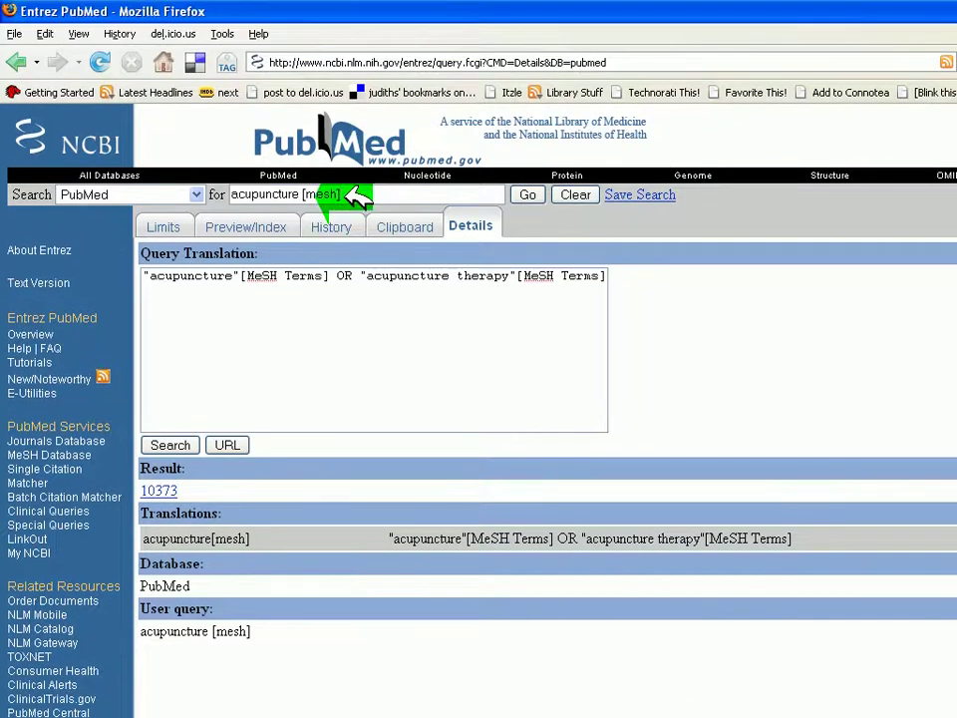
Replace the query with biofeedback [mesh] and run the search.
left_click_drag(357, 197, 86, 225)
key("BackSpace")
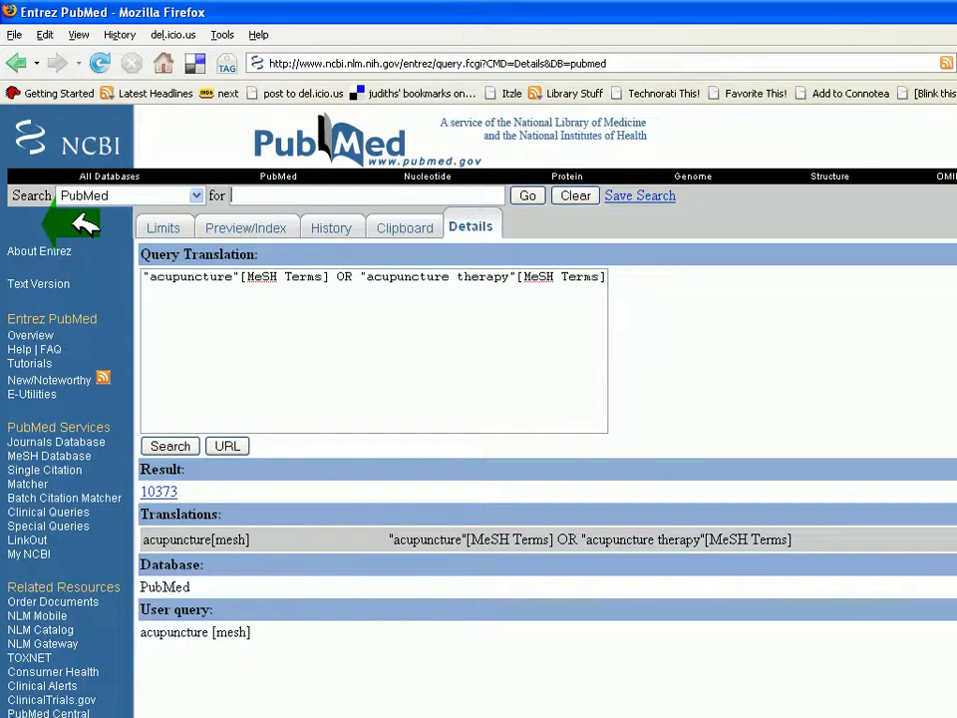
type("biofeedback")
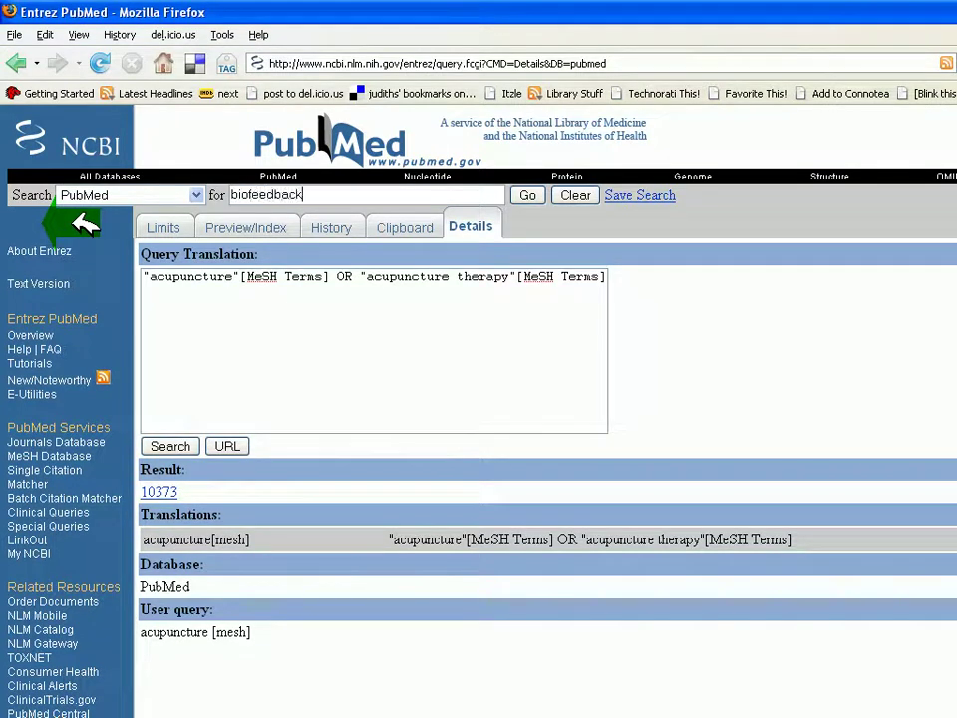
type(" [mesh]")
left_click(528, 197)
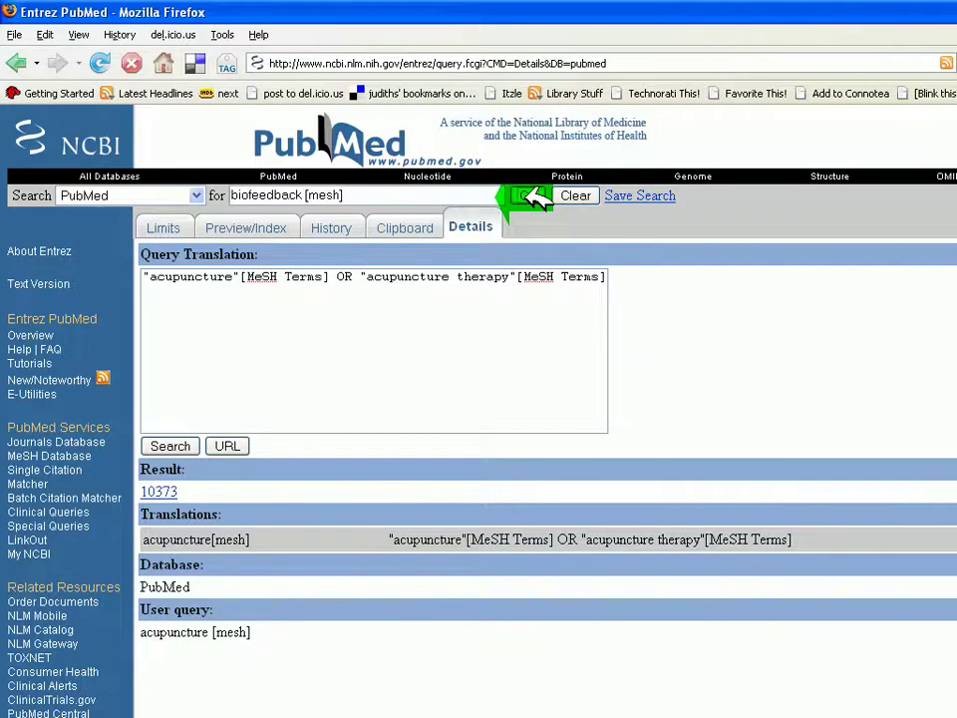
Check search #3's Details, translated to biofeedback (psychology) with 4739 results, then return to History.
left_click(332, 228)
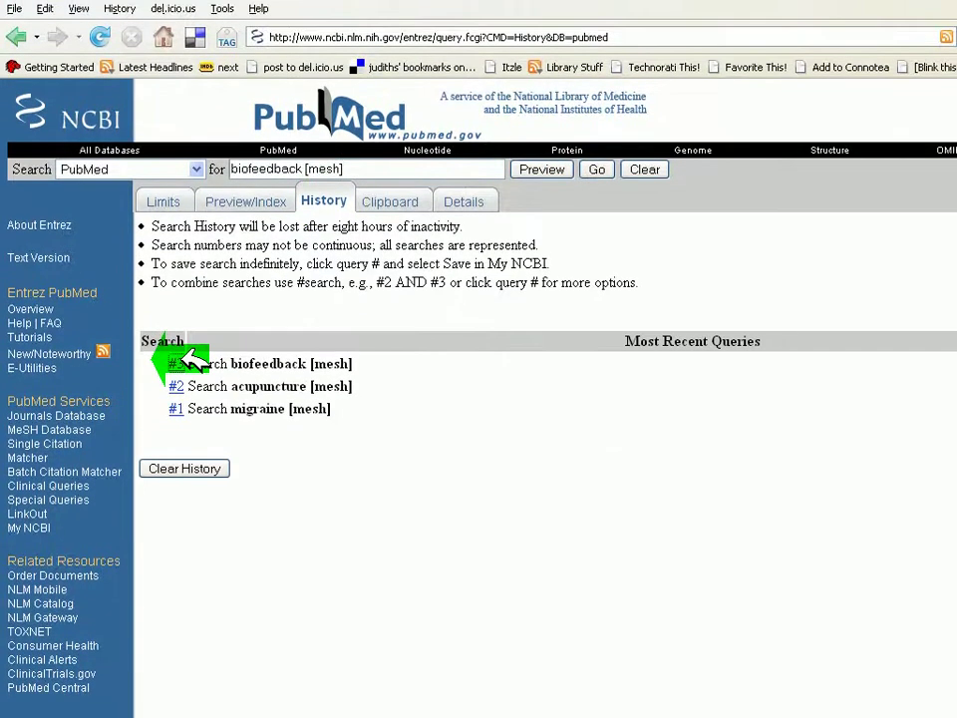
left_click(177, 358)
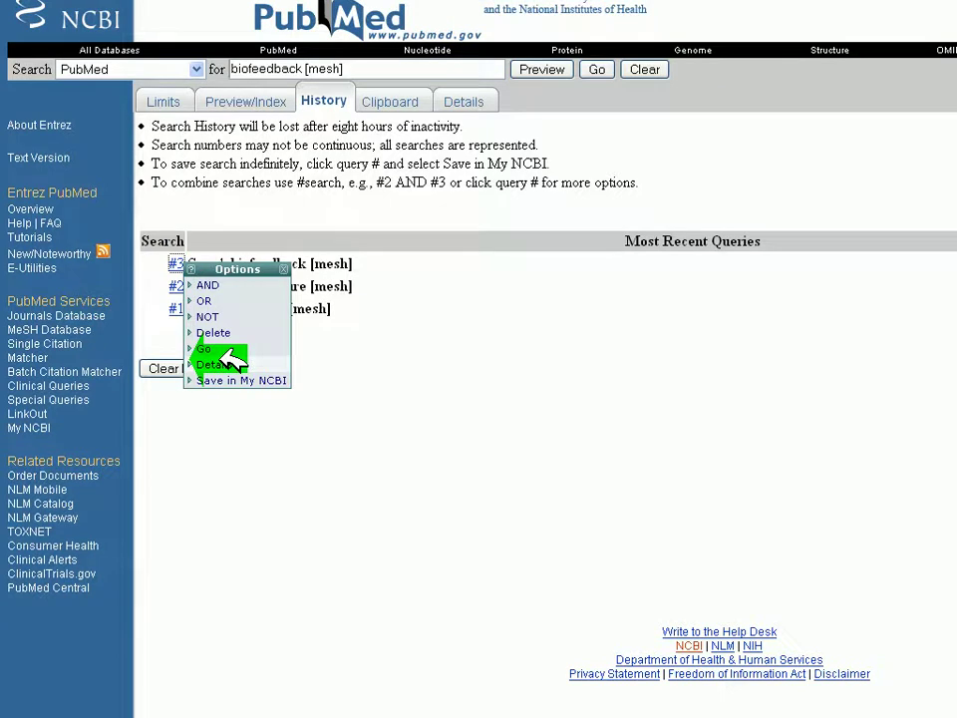
left_click(223, 363)
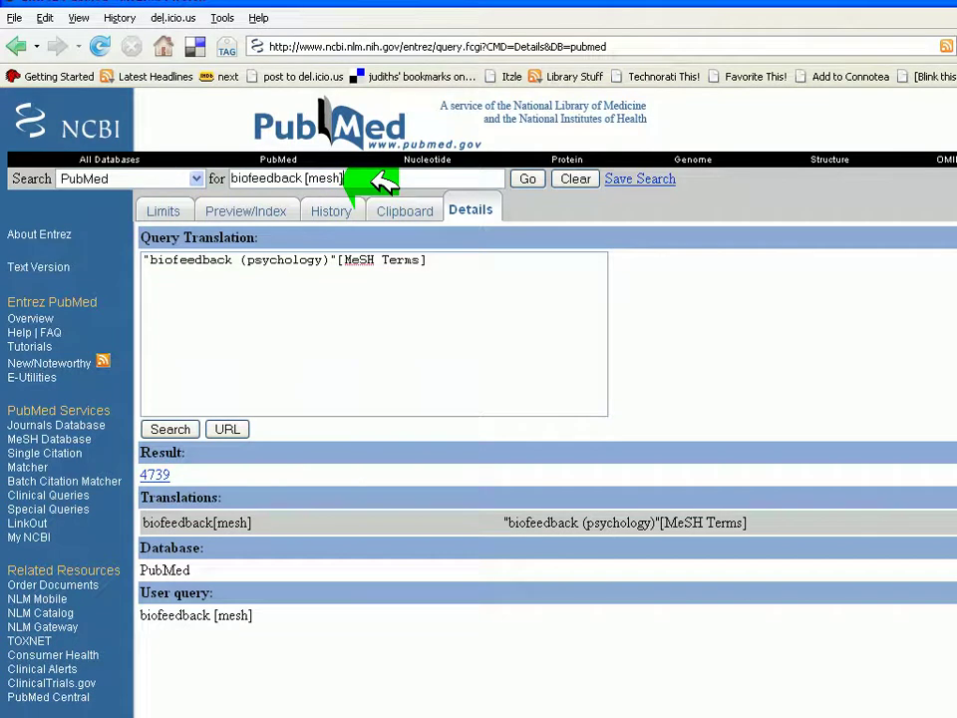
left_click(337, 210)
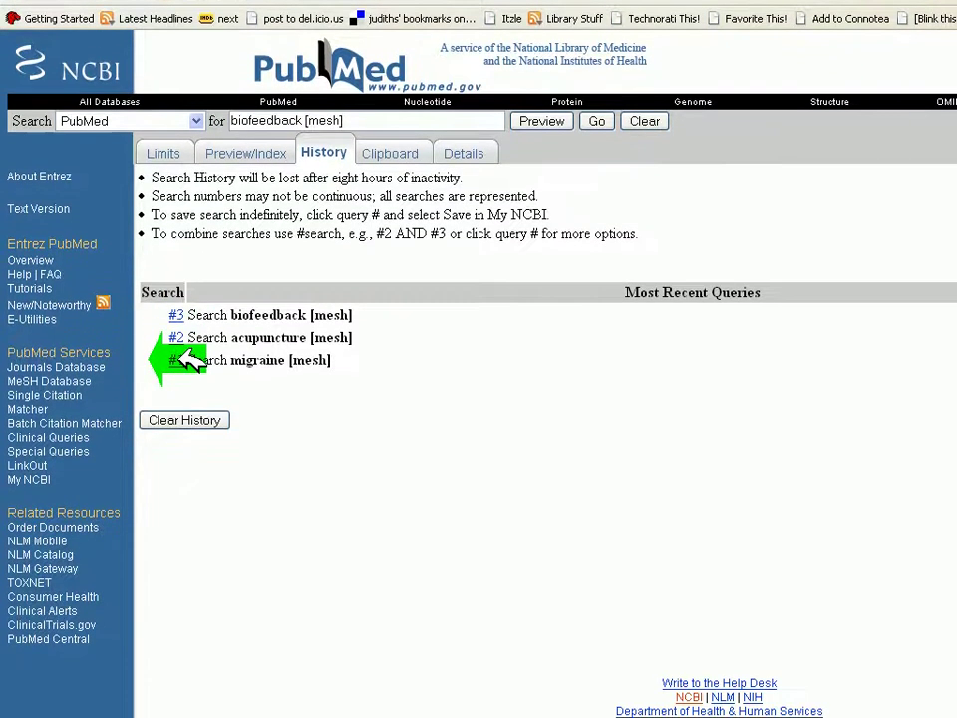
left_click(176, 360)
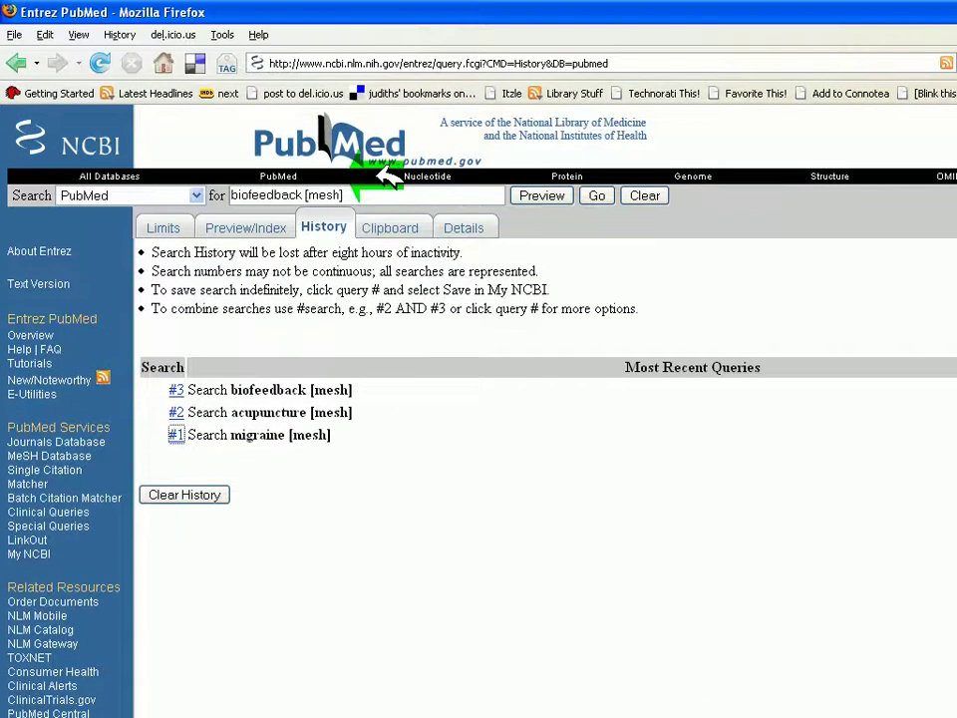
Clear the box and build and run (#1 AND #2) NOT #3 from History, yielding 149 citations.
left_click_drag(369, 190, 182, 164)
key("Delete")
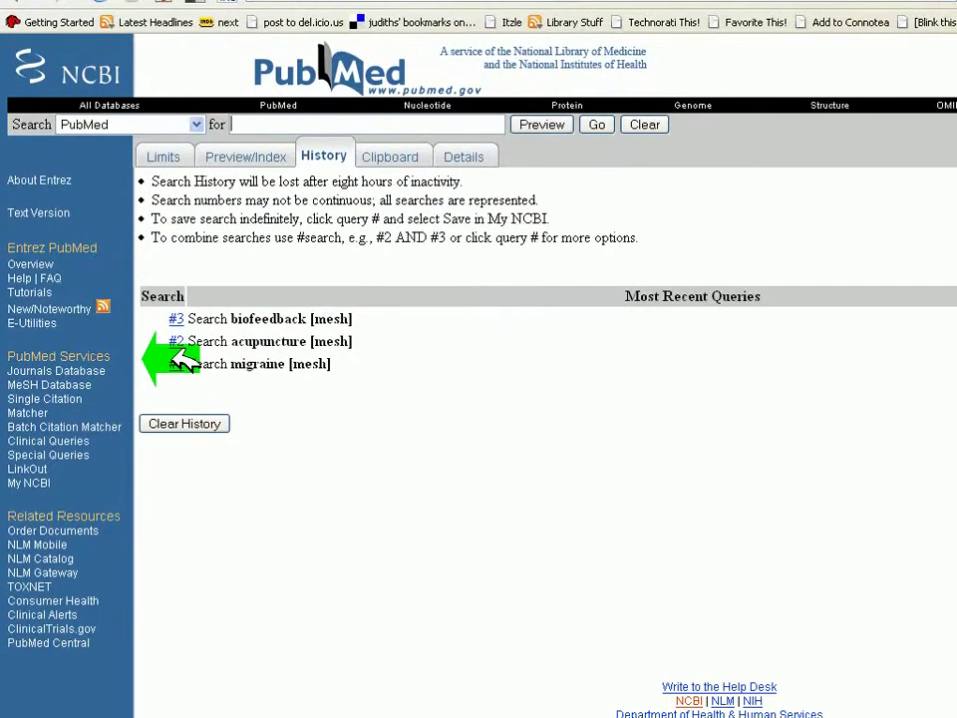
left_click(186, 363)
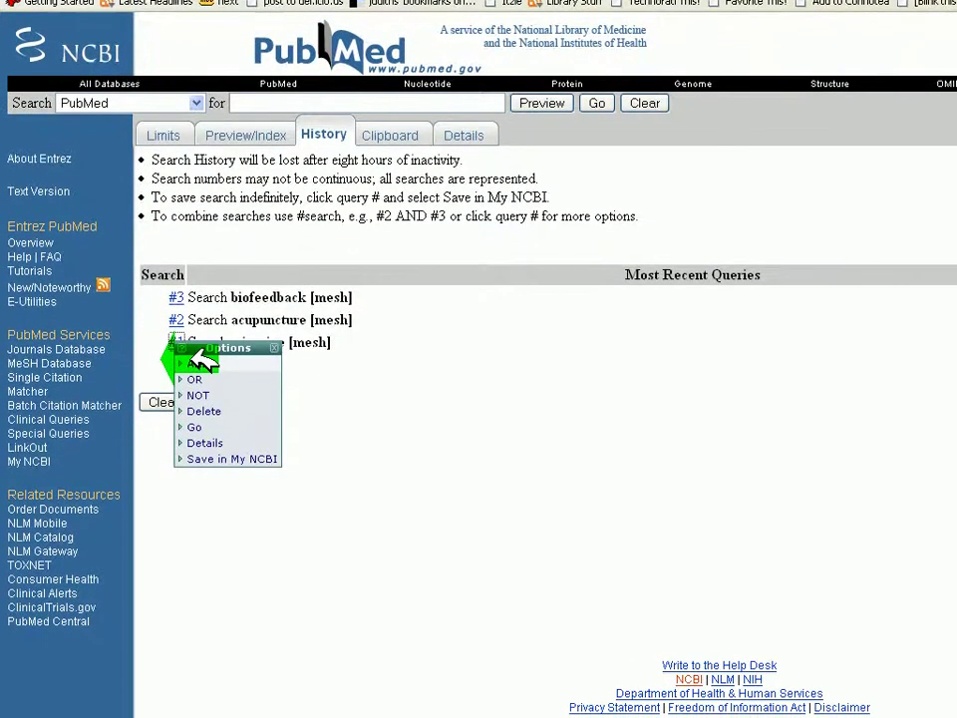
left_click(202, 372)
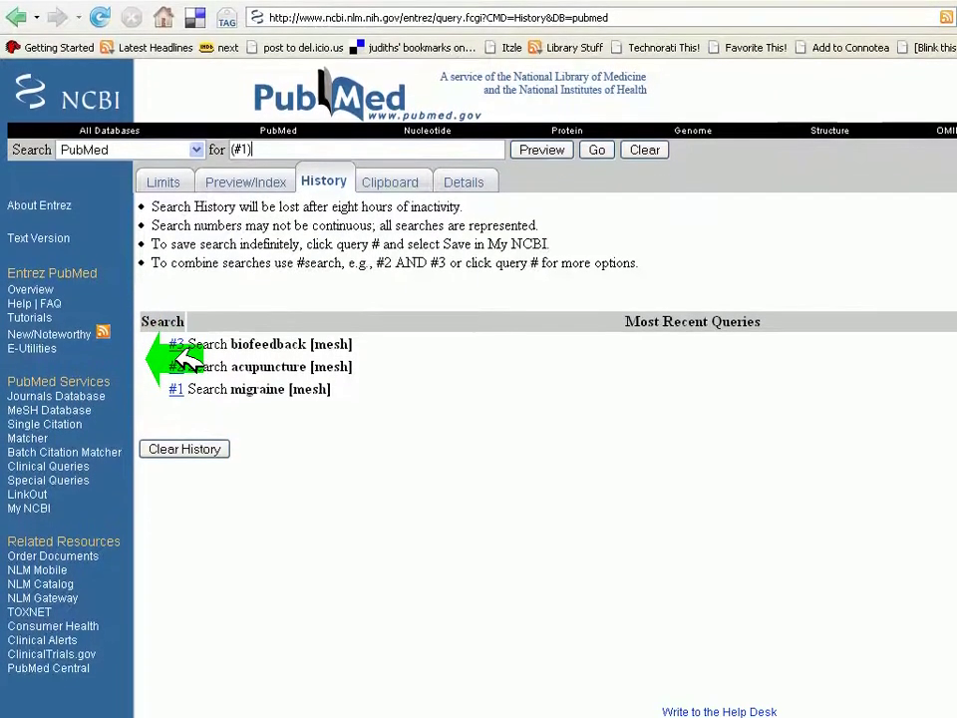
left_click(178, 385)
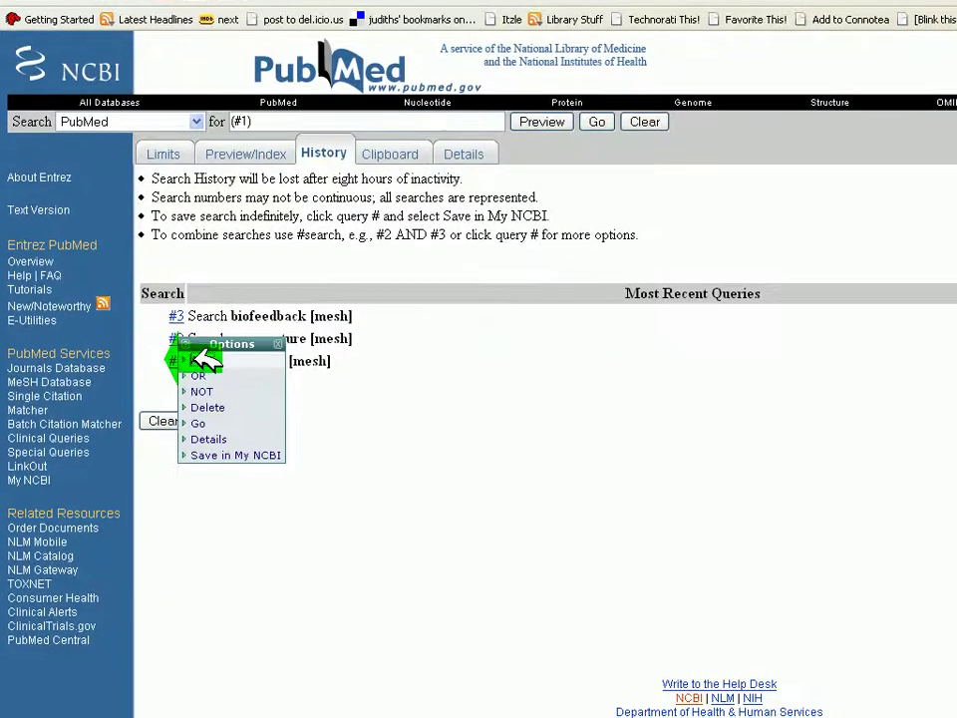
left_click(201, 362)
left_click(179, 360)
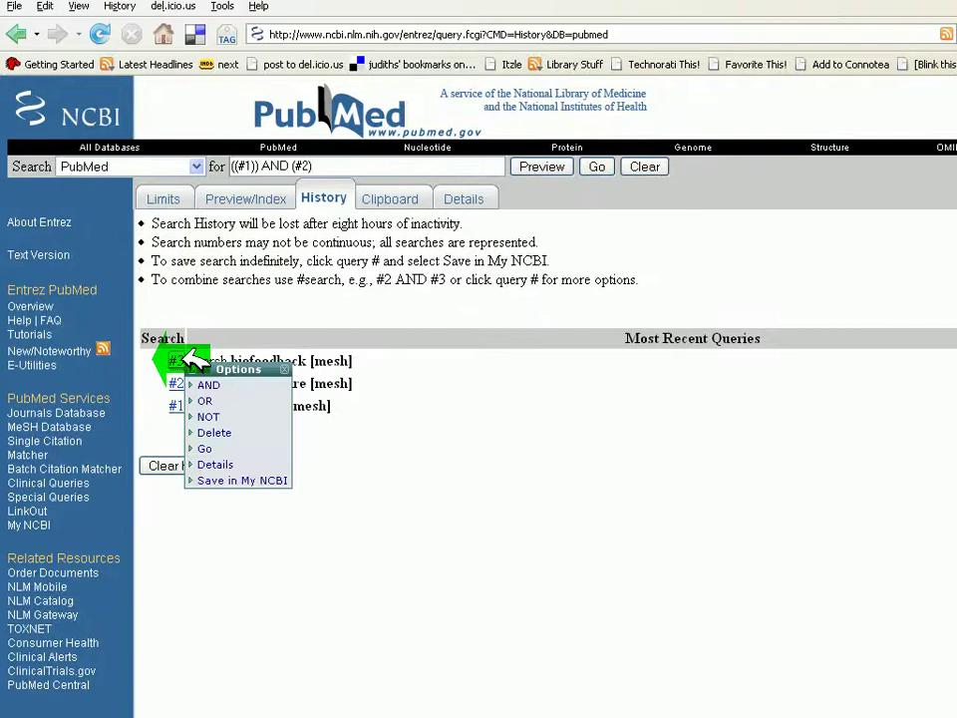
left_click(212, 358)
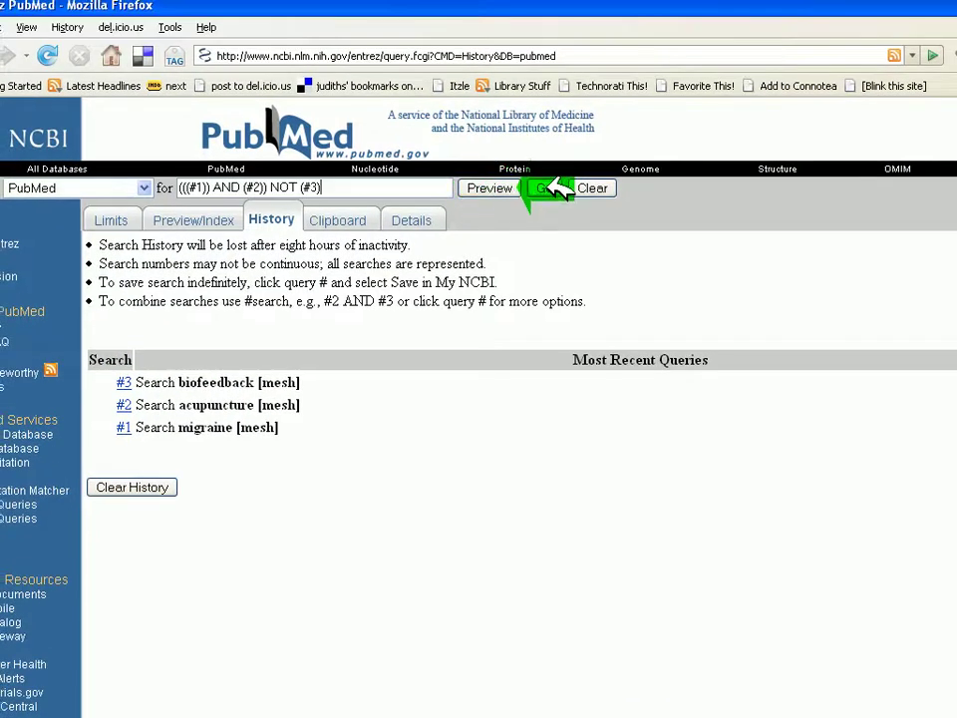
left_click(551, 188)
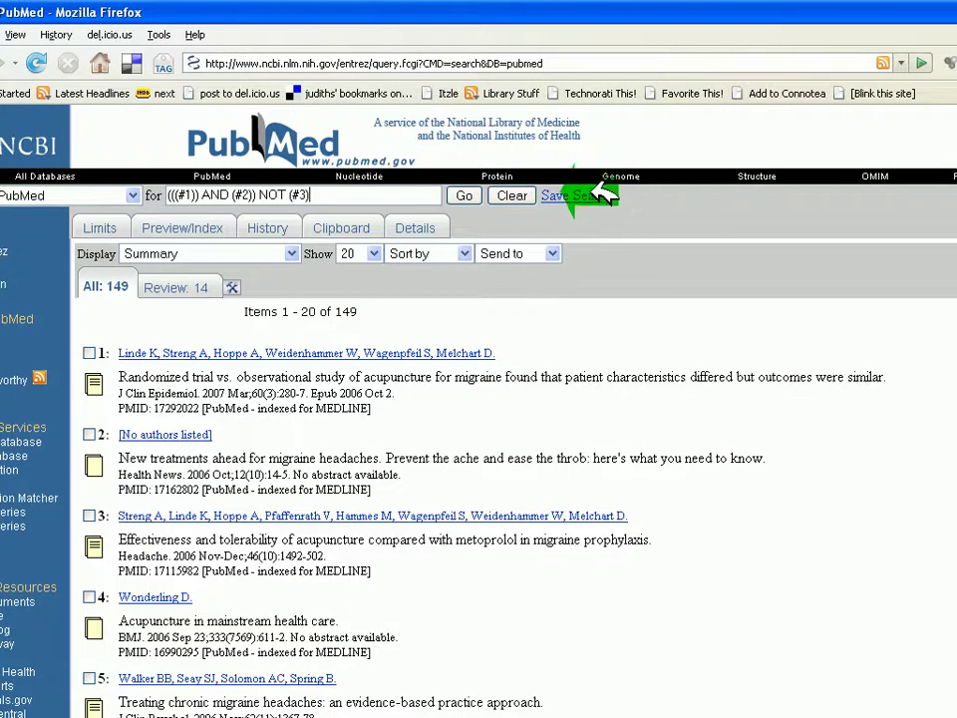
Save the combined search to My NCBI under the suggested name with no e-mail updates.
left_click(597, 195)
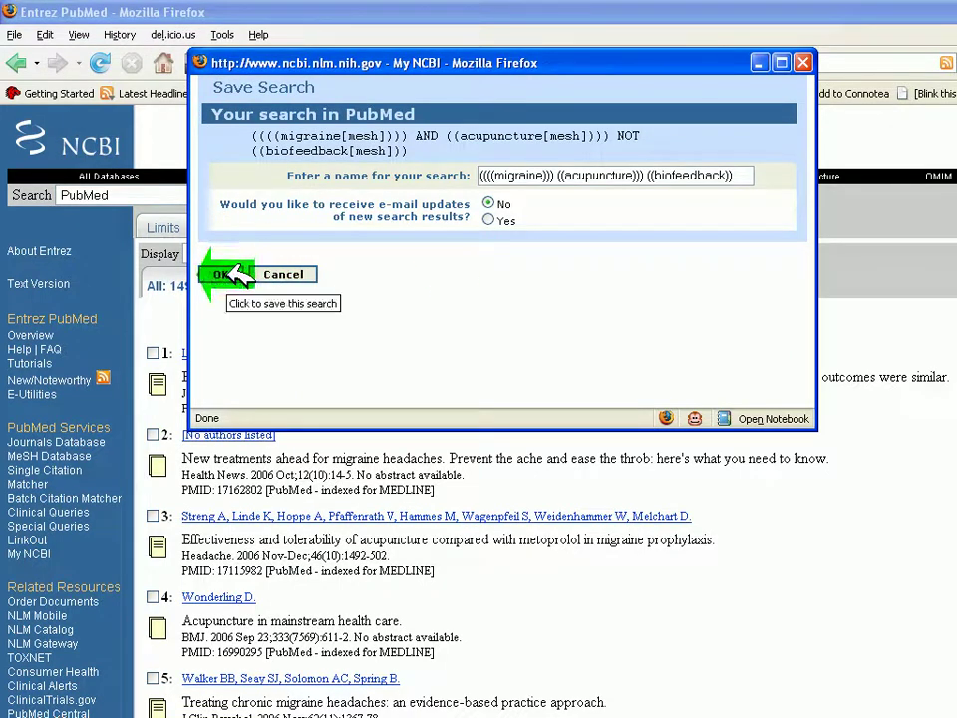
left_click(239, 275)
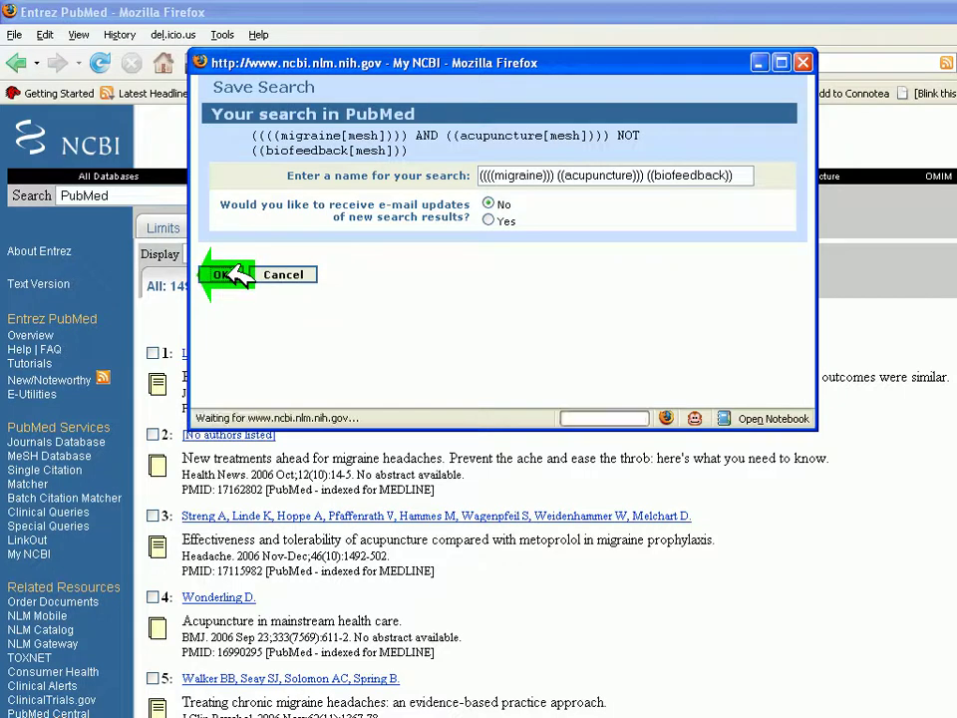